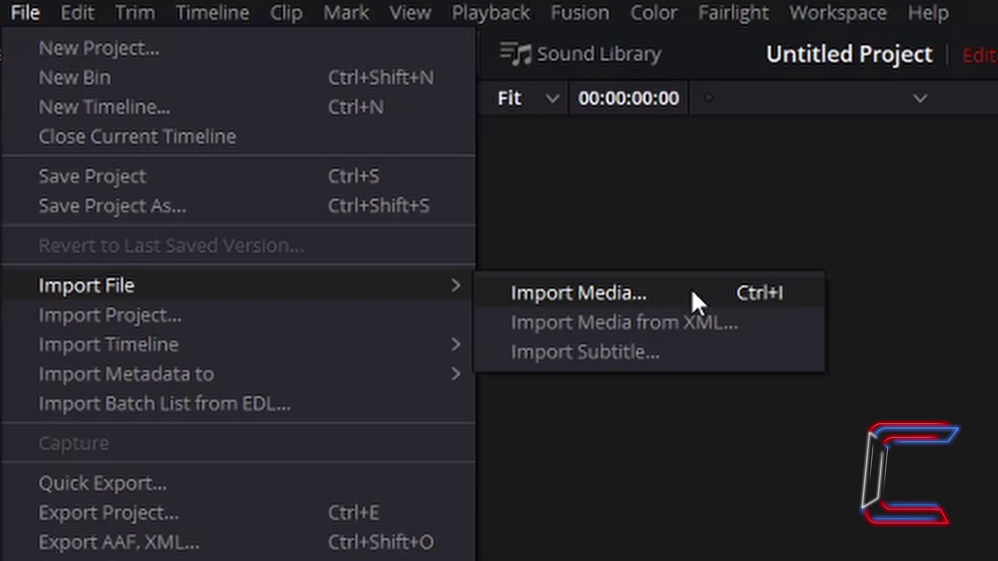
- Import the construction site clip into the media pool and place it at the start of the timeline
left_click(692, 292)
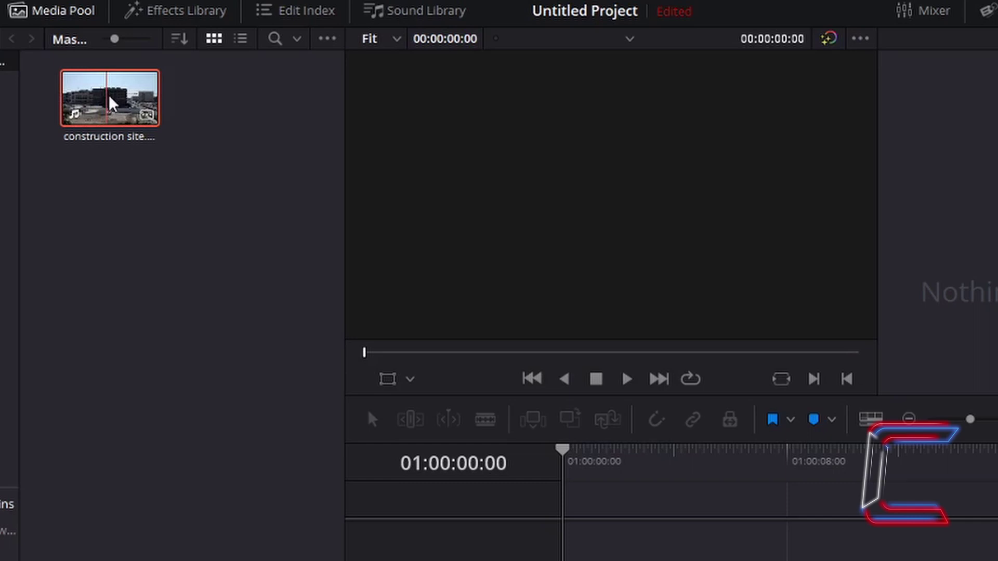
left_click_drag(109, 100, 575, 504)
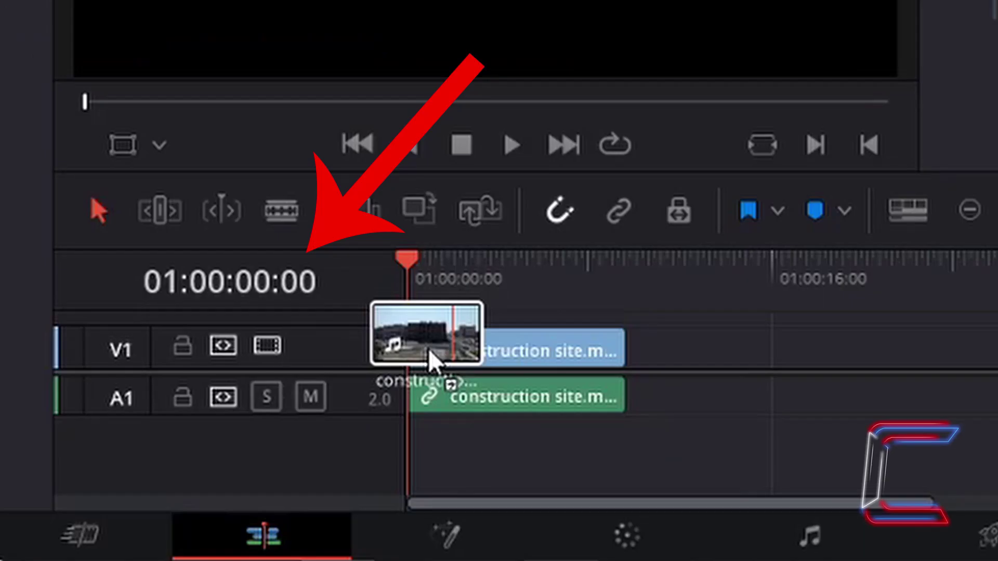
left_click_drag(429, 353, 419, 353)
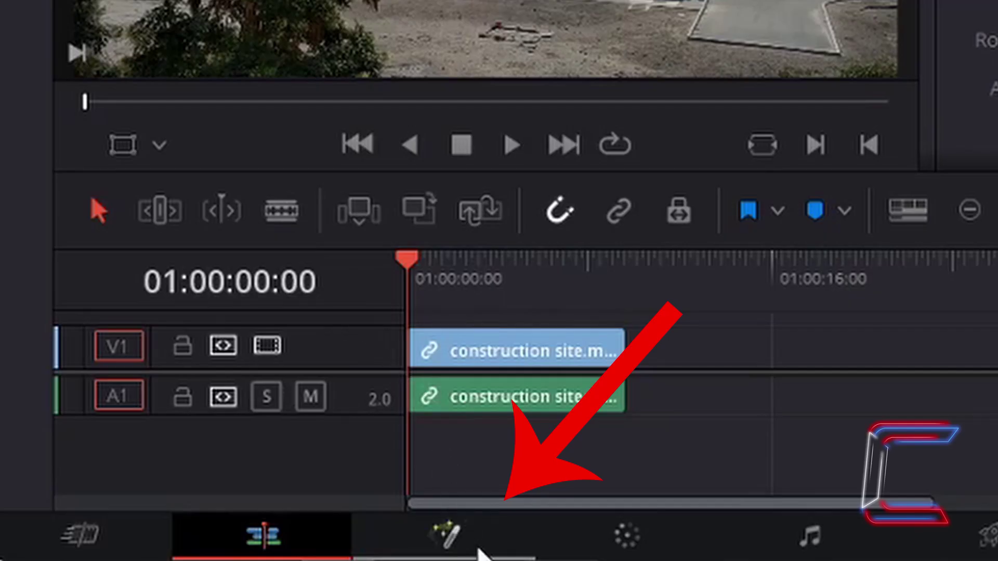
- Open the clip in the Fusion page, widen the node area and bring MediaIn1 close to MediaOut1
left_click(479, 550)
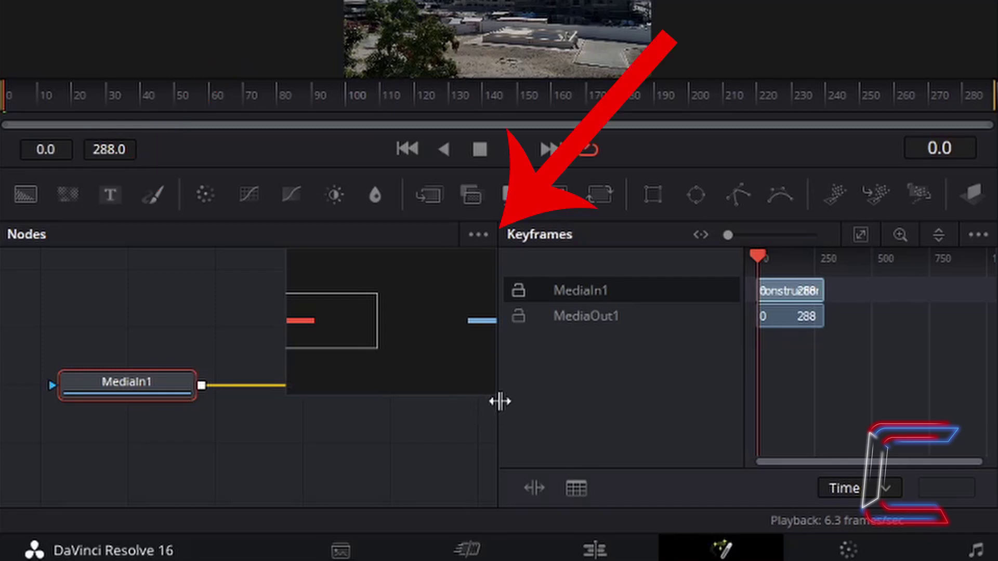
left_click_drag(497, 415, 927, 361)
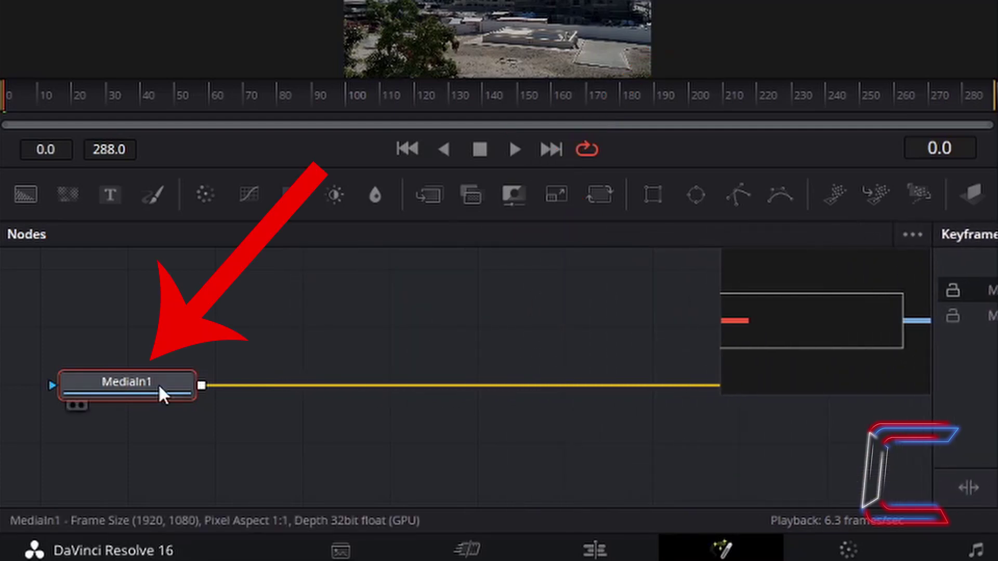
mouse_move(158, 384)
left_click_drag(158, 383, 803, 375)
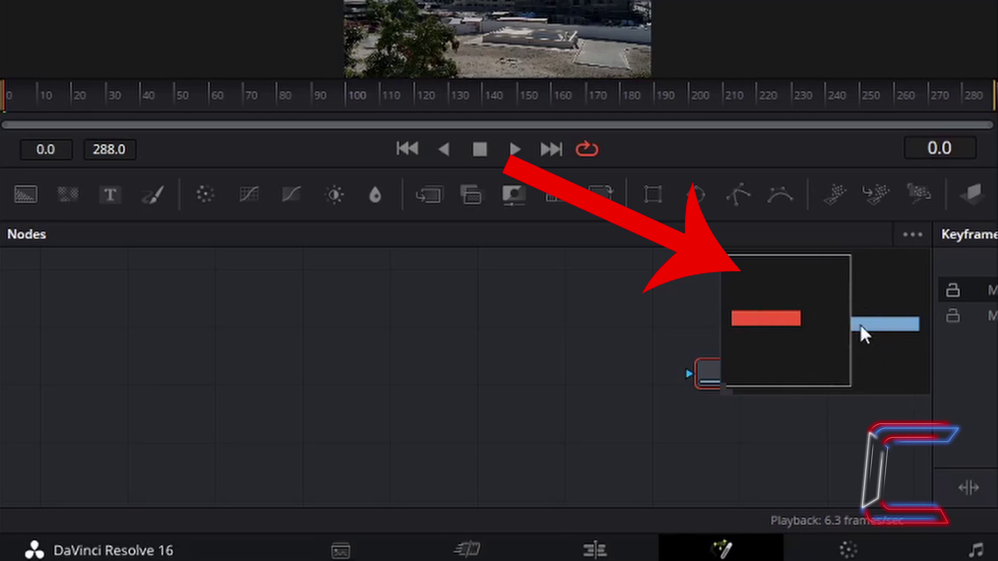
key("ctrl+f")
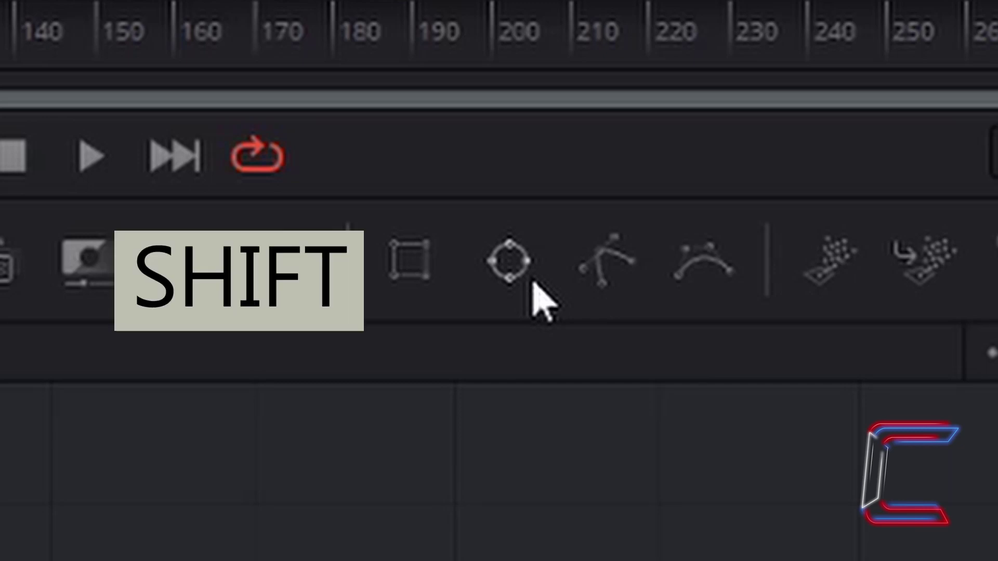
- Find the Ellipse tool by searching for "ellipse" and add it as a mask on the MediaIn1 node
key("shift+space")
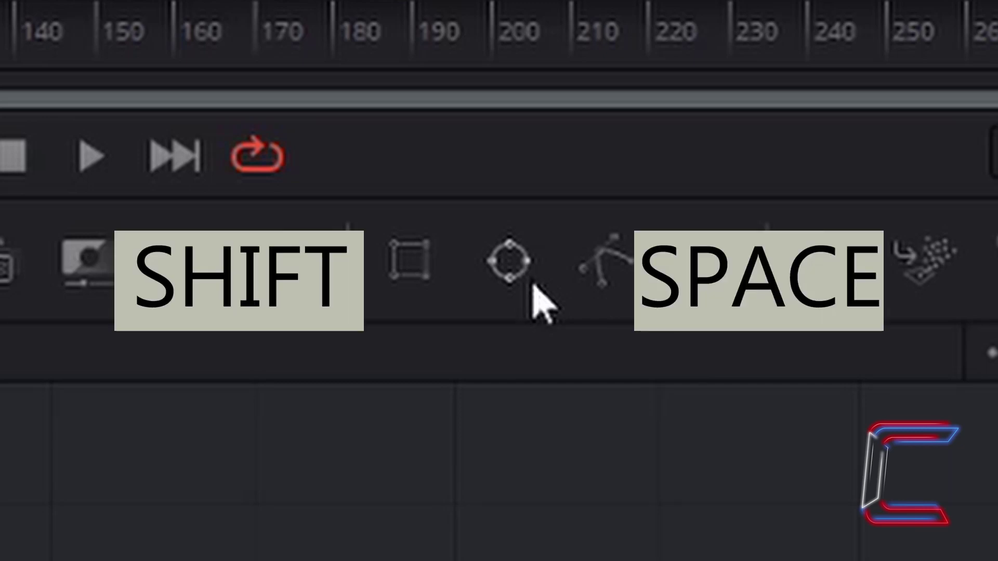
type("ellipse")
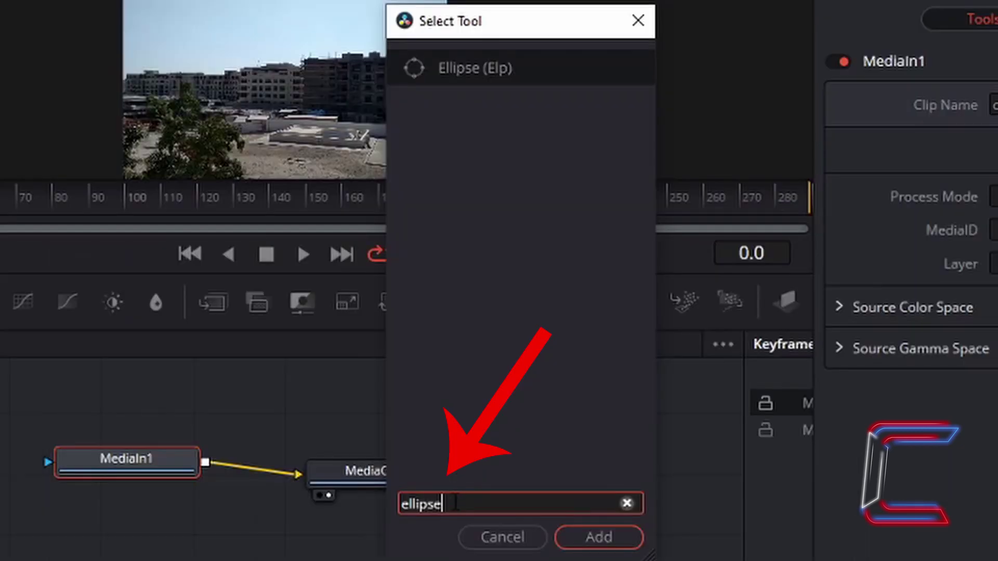
left_click(507, 80)
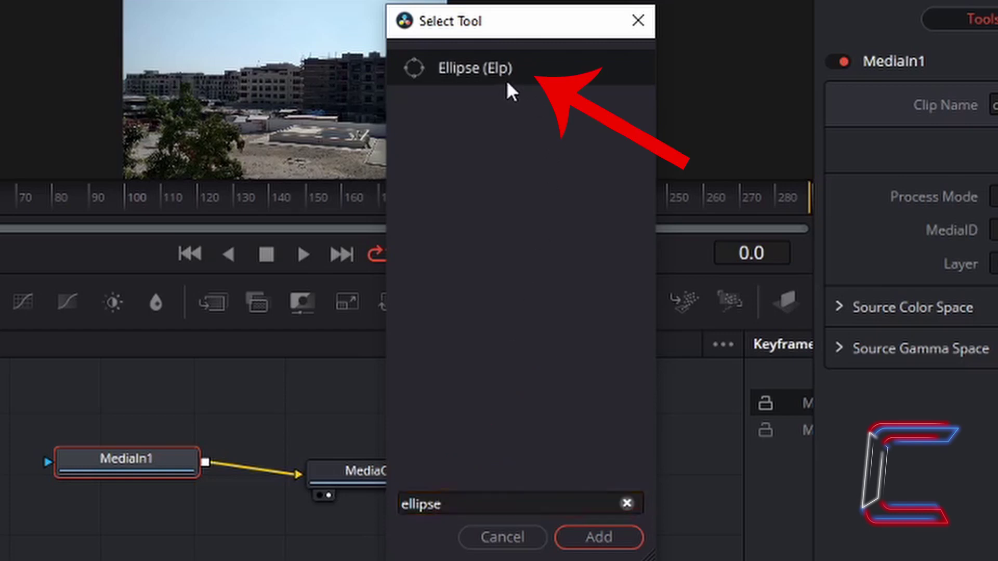
left_click(615, 547)
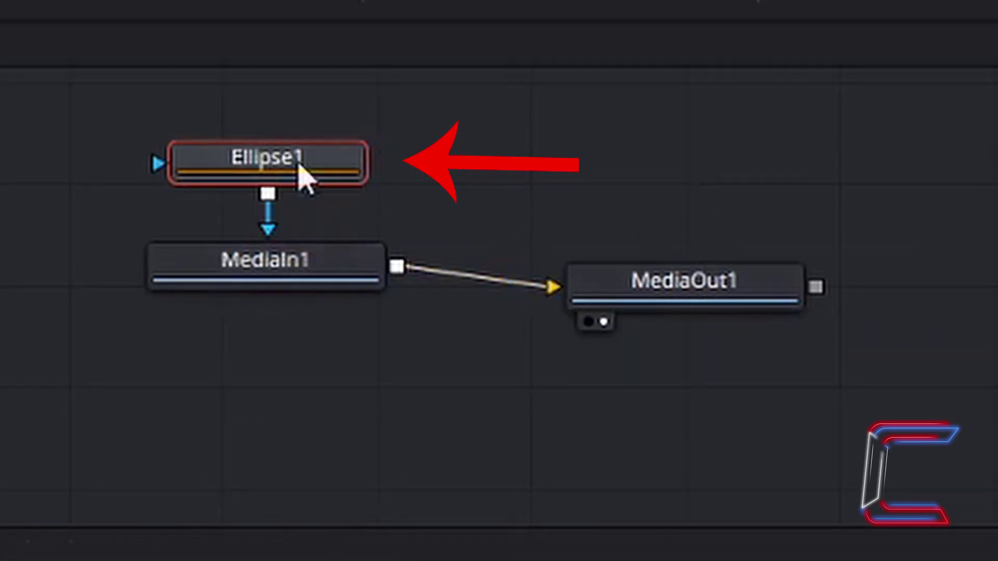
mouse_move(356, 158)
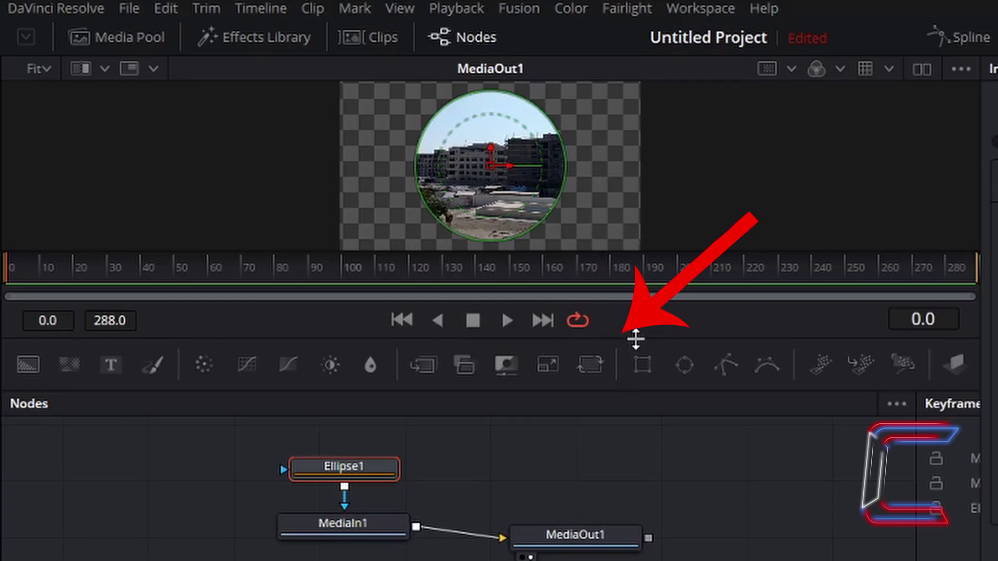
- Enlarge the viewer by shrinking the node area below it, and adjust the viewer's zoom around the ellipse mask
left_click_drag(635, 339, 644, 471)
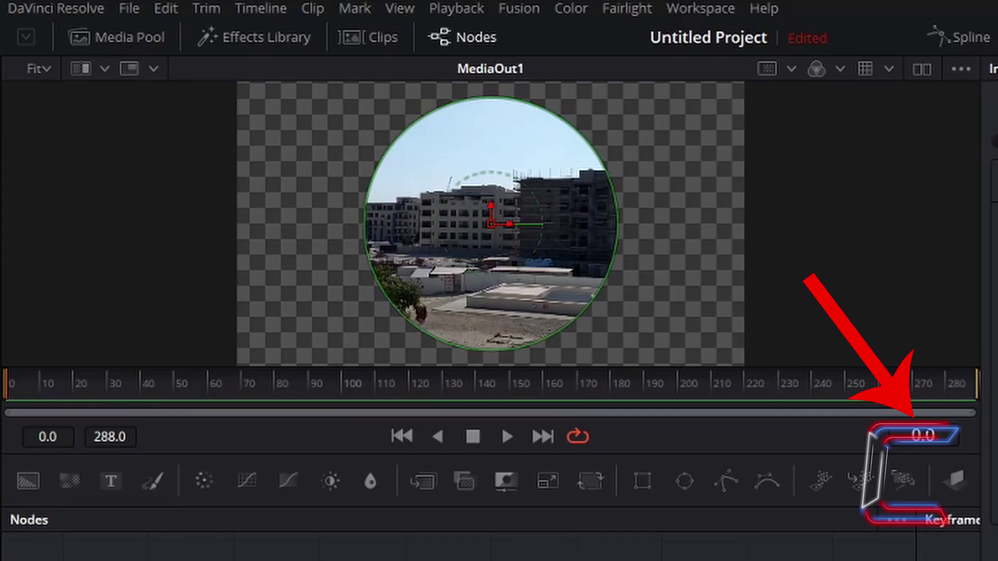
right_click(375, 439)
left_click(260, 440)
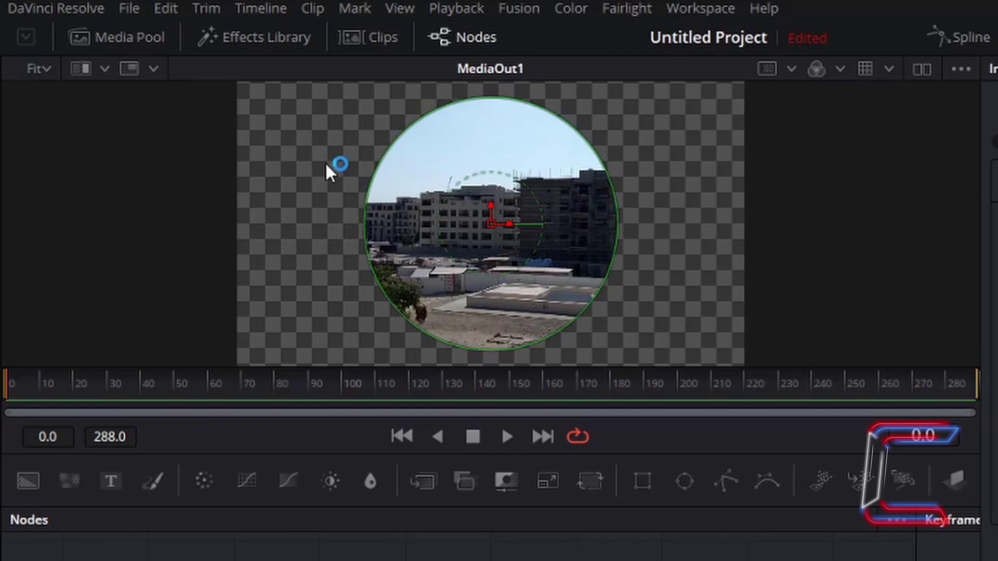
key("shift+f")
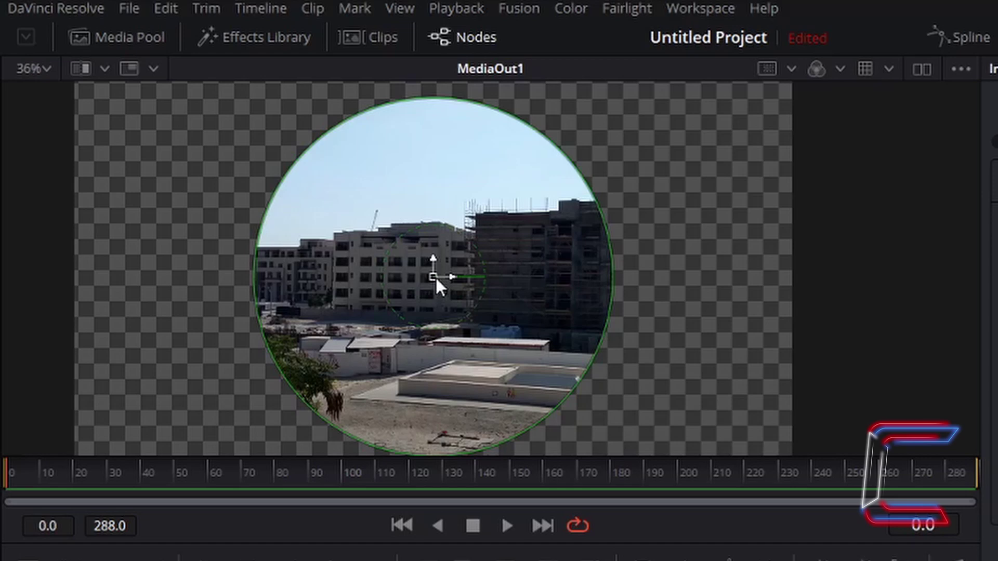
scroll(435, 276, "down", 2)
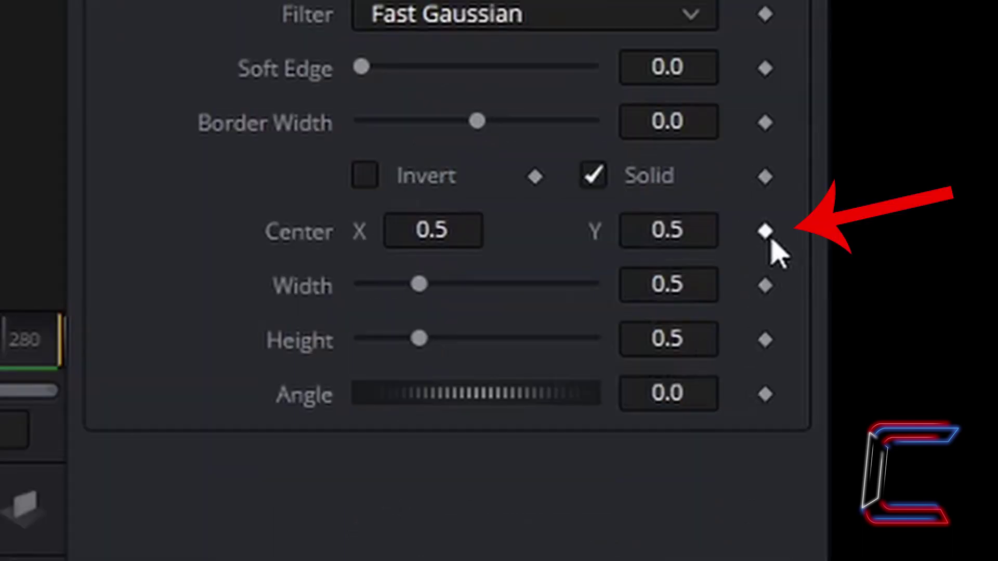
- At frame 0, keyframe the ellipse's Center, Width and Height, with Width and Height set to 1.3
left_click(769, 233)
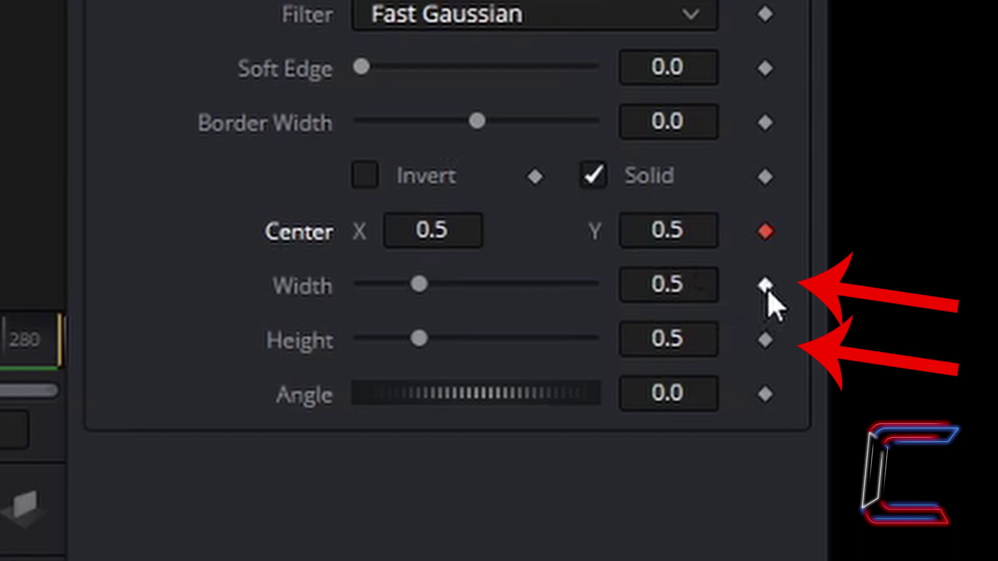
left_click(766, 286)
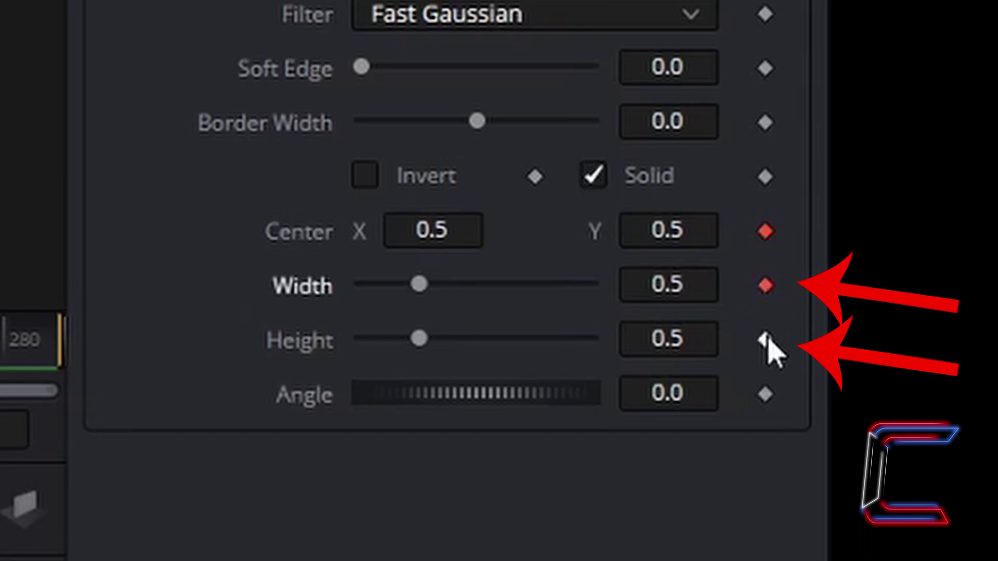
left_click(766, 340)
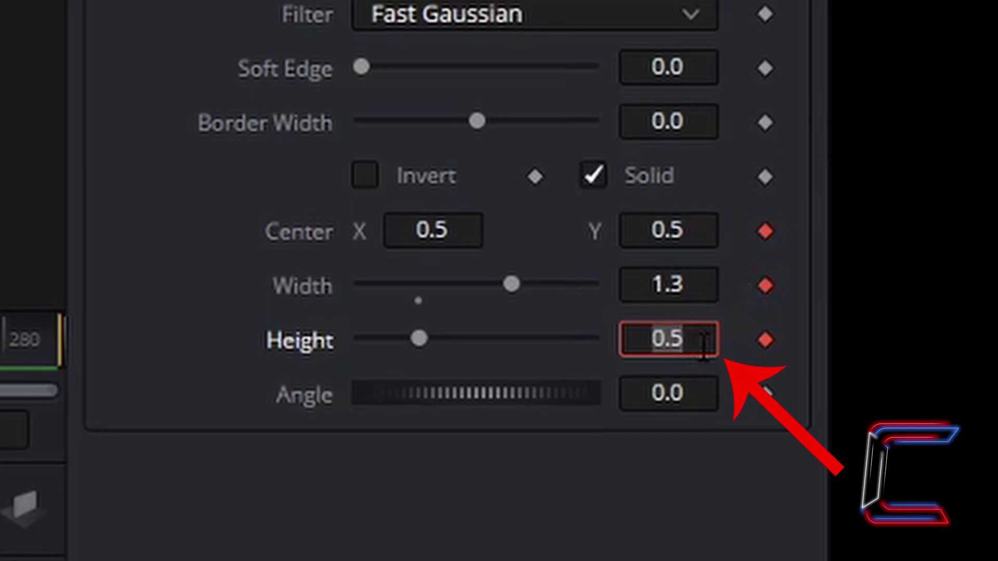
type("1.3")
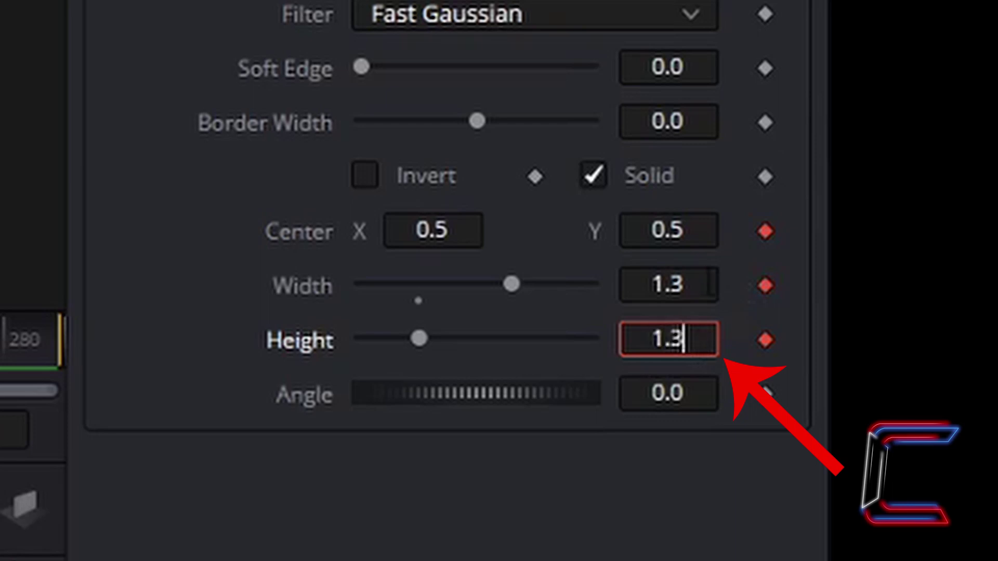
key("Tab")
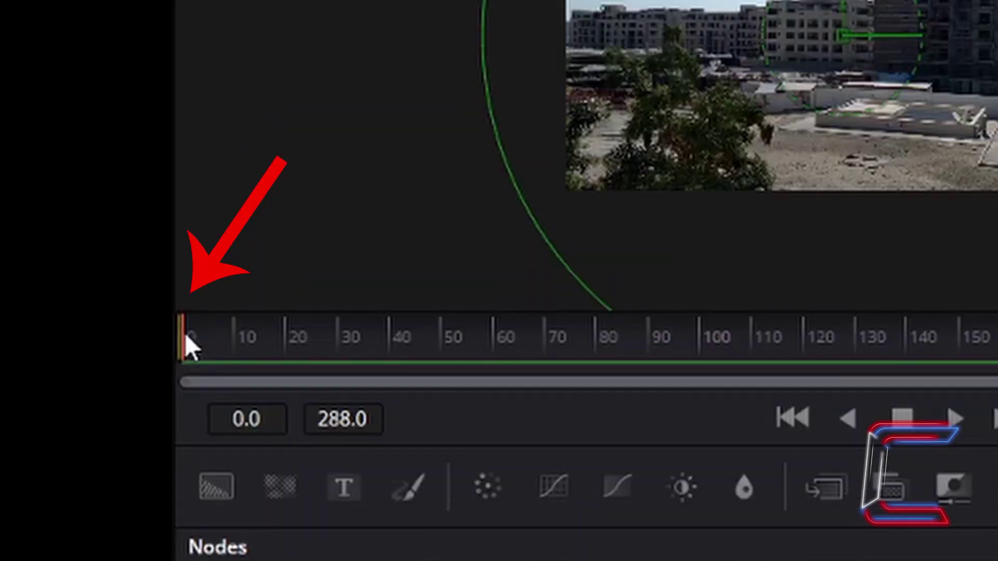
- At frame 40, set the ellipse's Soft Edge to 0.02 and keyframe Soft Edge, Center, Width and Height
left_click_drag(185, 335, 316, 338)
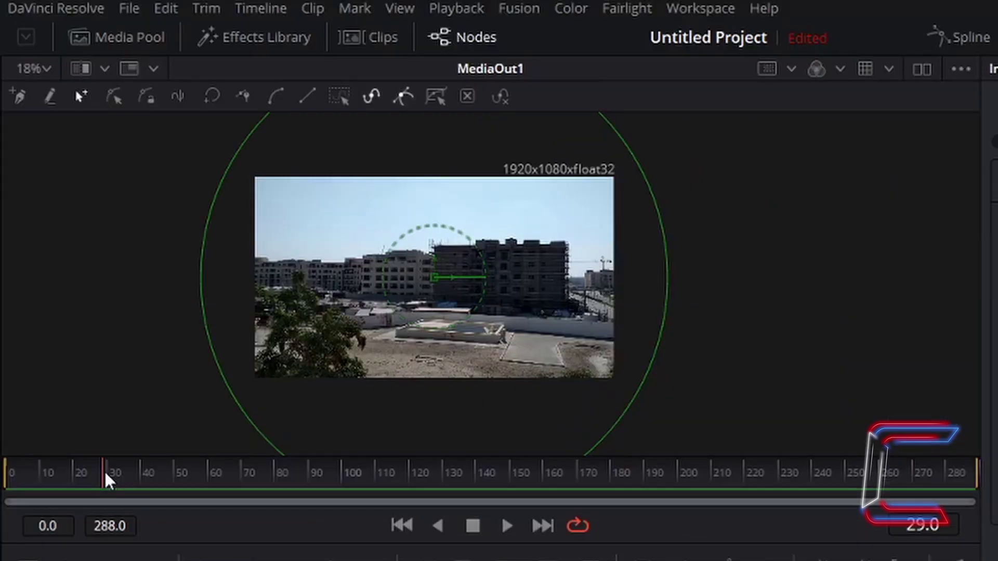
left_click_drag(106, 475, 139, 486)
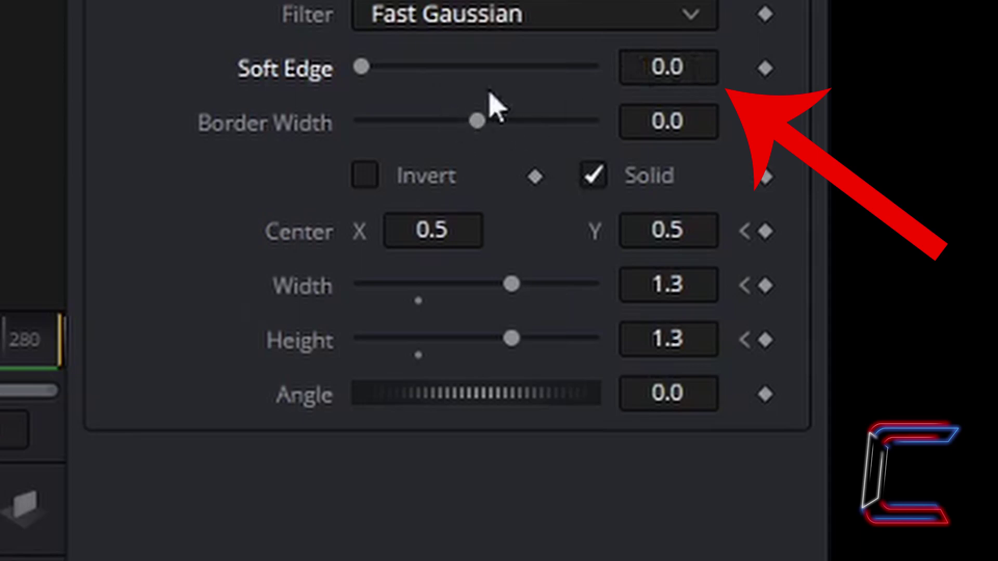
left_click_drag(361, 67, 384, 66)
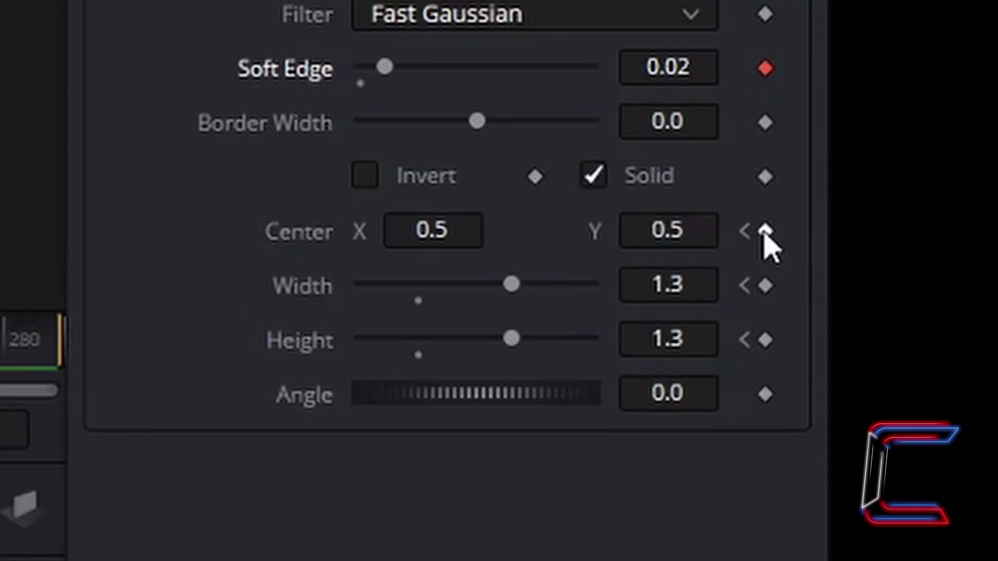
left_click(764, 232)
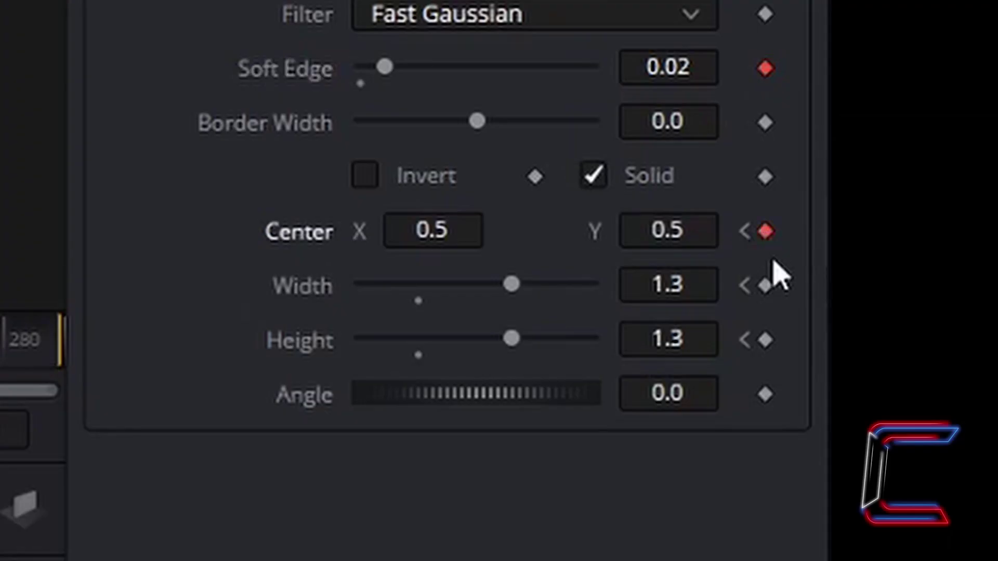
left_click(765, 286)
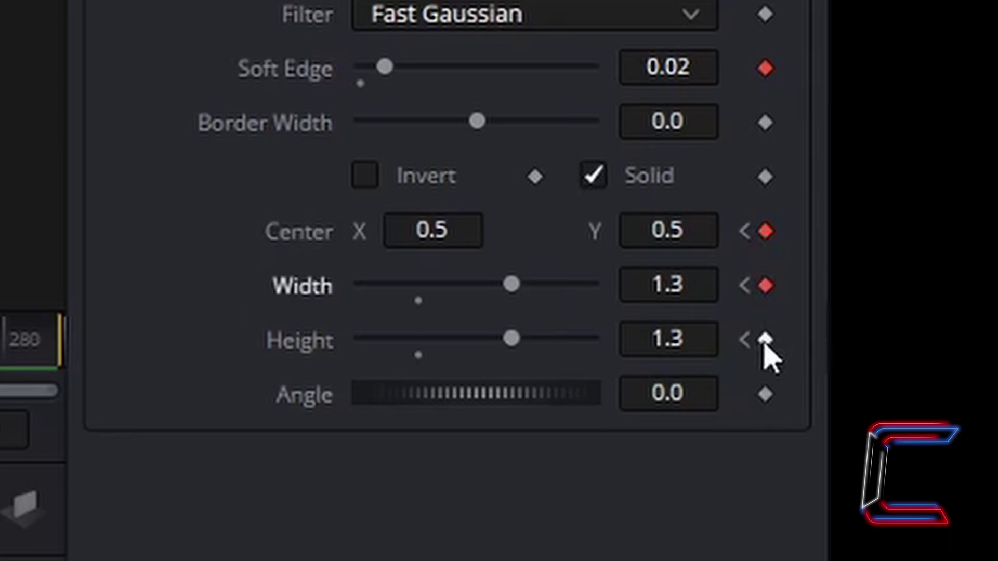
left_click(765, 340)
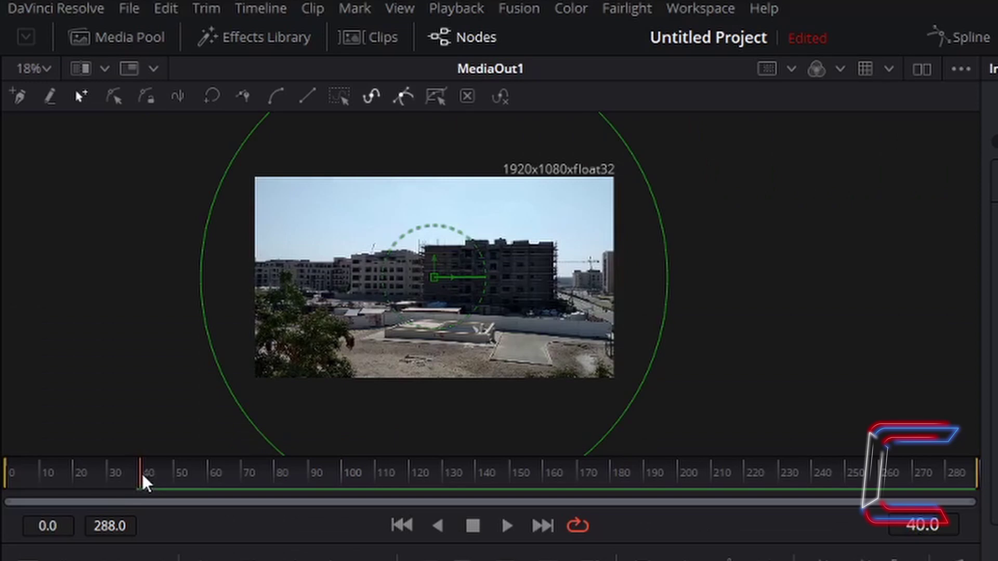
- At frame 180, keyframe the ellipse's Center at about X 0.69, Y 0.35, and its Width and Height at 0.2
left_click_drag(142, 472, 617, 472)
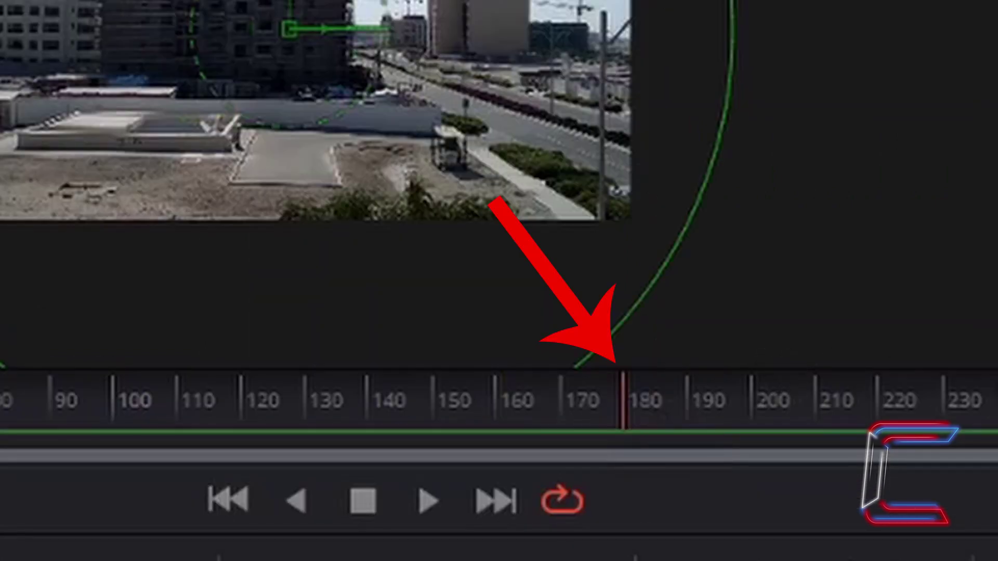
left_click(256, 99)
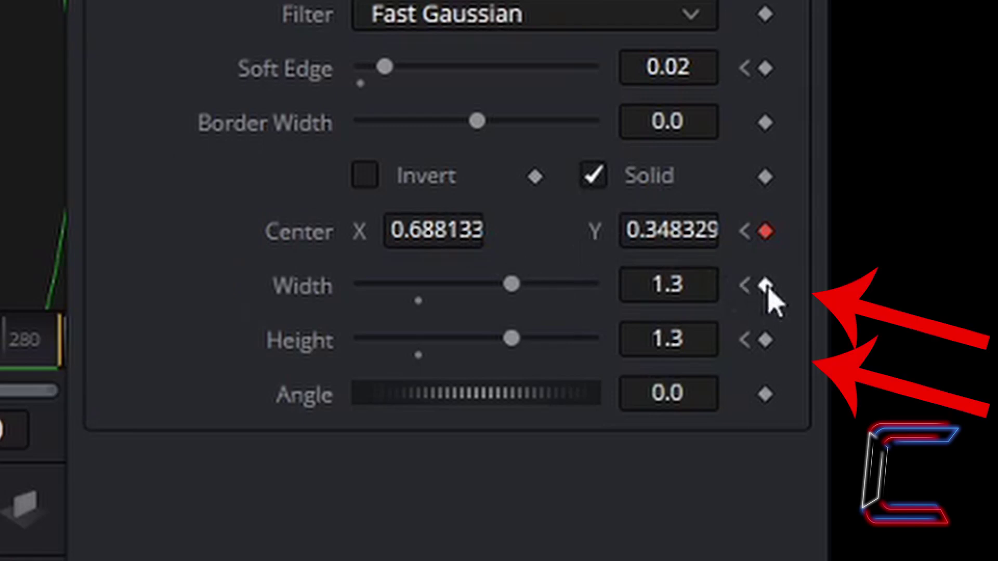
left_click(768, 287)
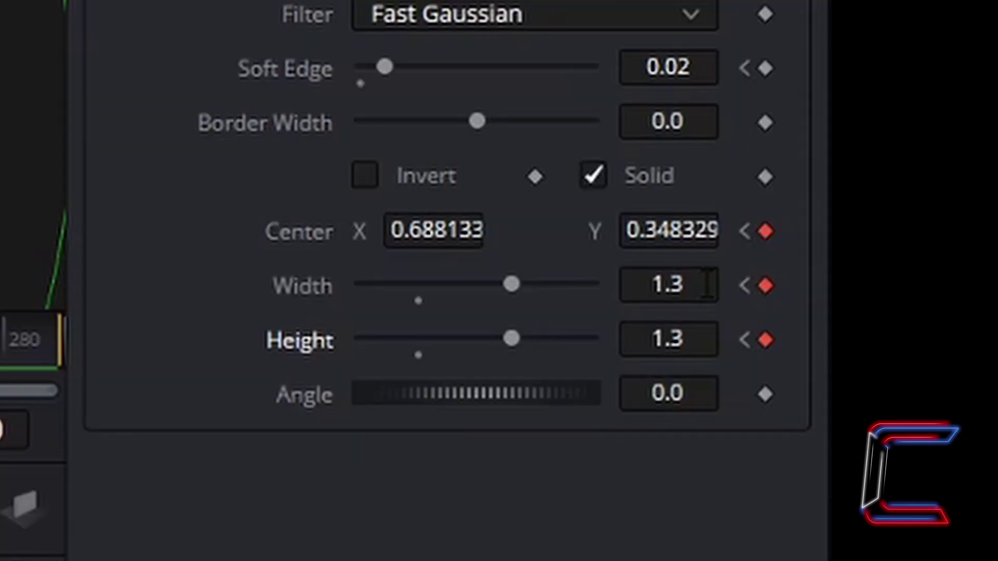
left_click(708, 284)
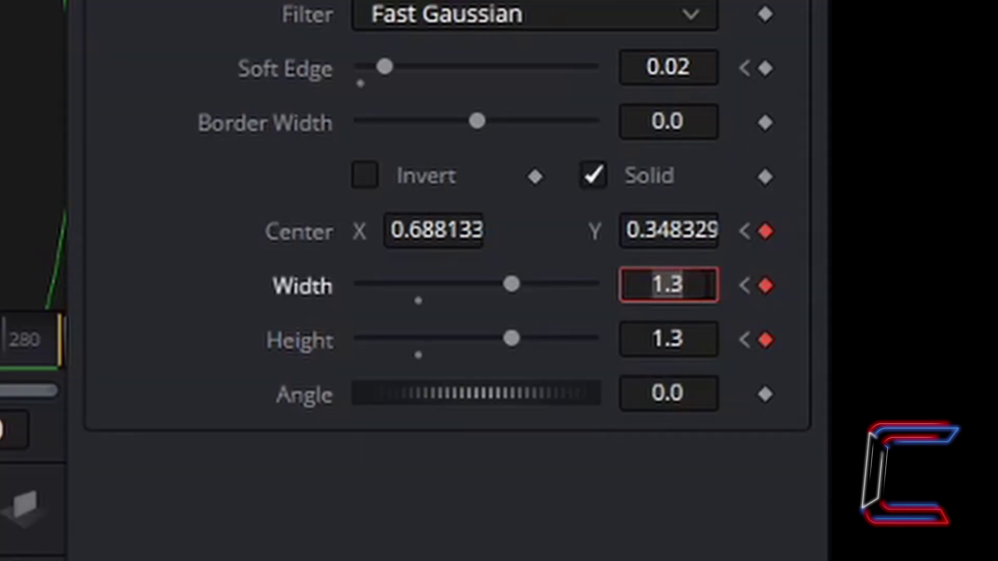
type(".2")
key("Tab")
type(".2")
key("Tab")
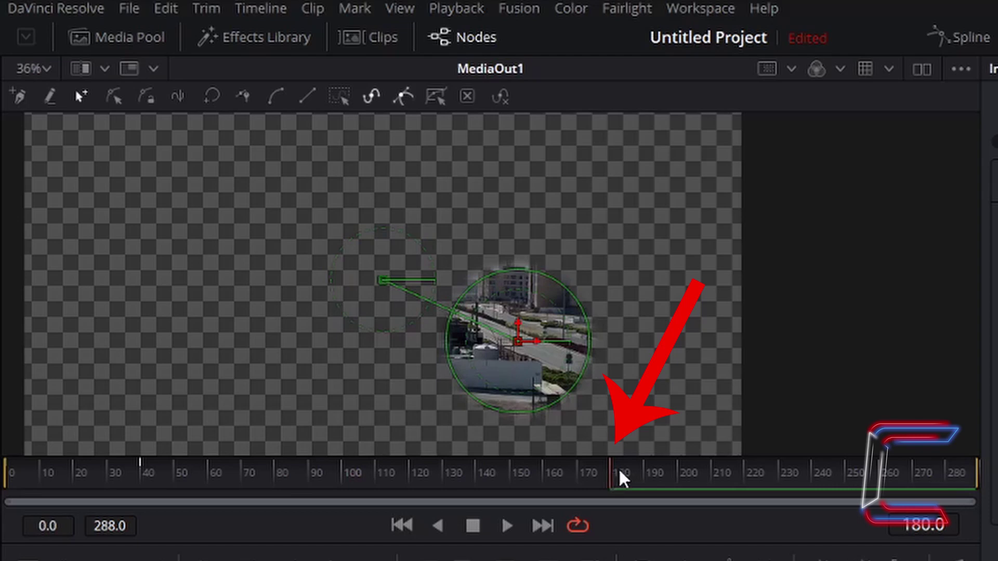
- At frame 240, move the ellipse's Center to about X 0.58, Y 0.35 and keyframe its Width and Height
key("Left")
key("Right")
left_click_drag(621, 471, 813, 473)
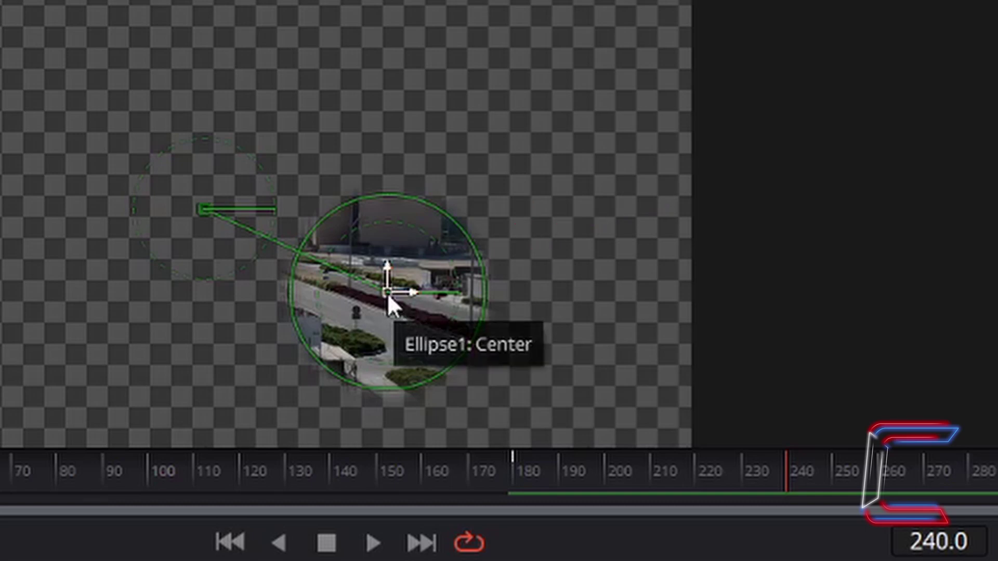
mouse_move(387, 293)
left_mouse_down()
mouse_move(318, 304)
mouse_move(285, 292)
left_mouse_up()
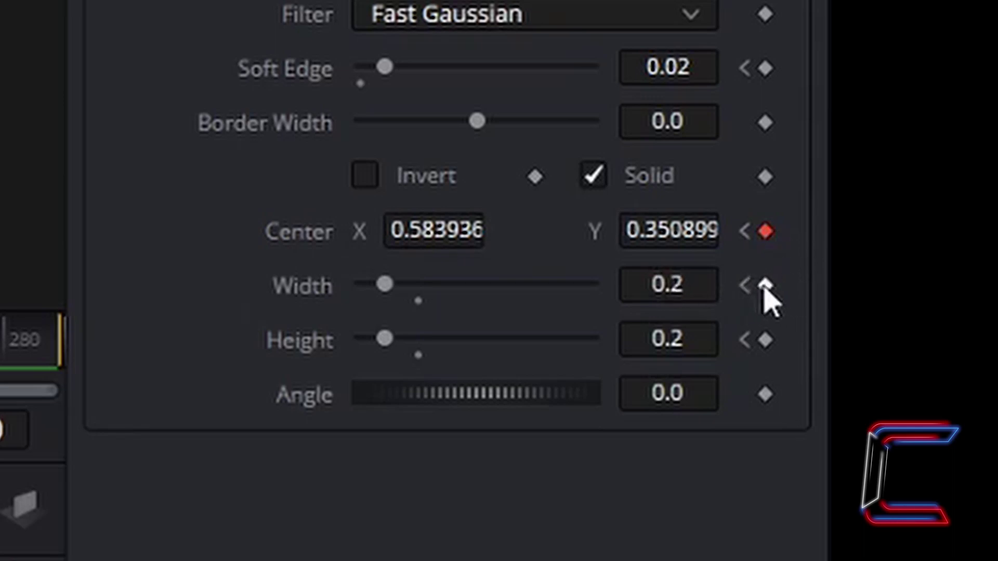
left_click(765, 286)
left_click(765, 340)
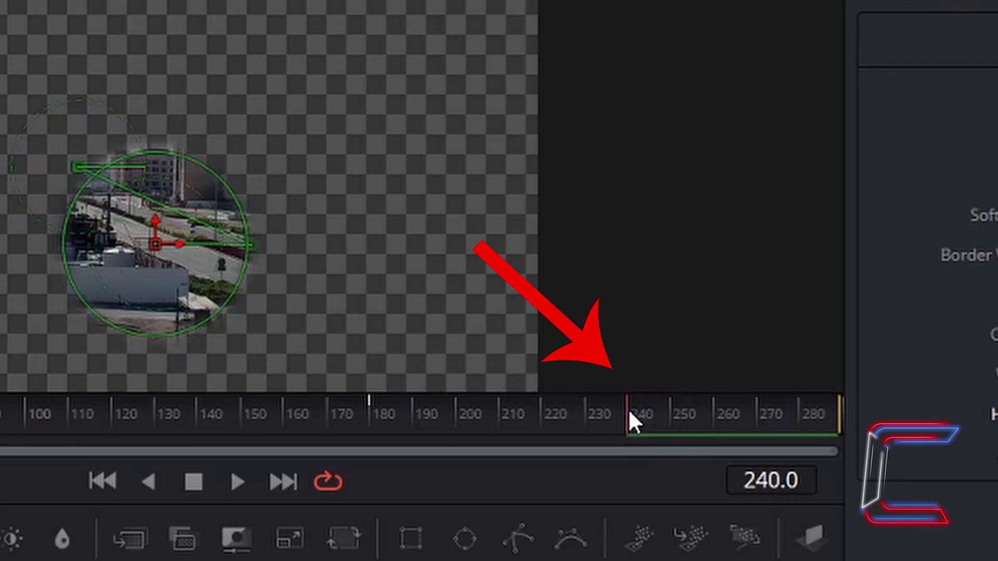
- Near the clip's last frame, move the ellipse's Center to about X 0.53, Y 0.35 and keyframe Width and Height at 0.0
left_click_drag(629, 412, 835, 414)
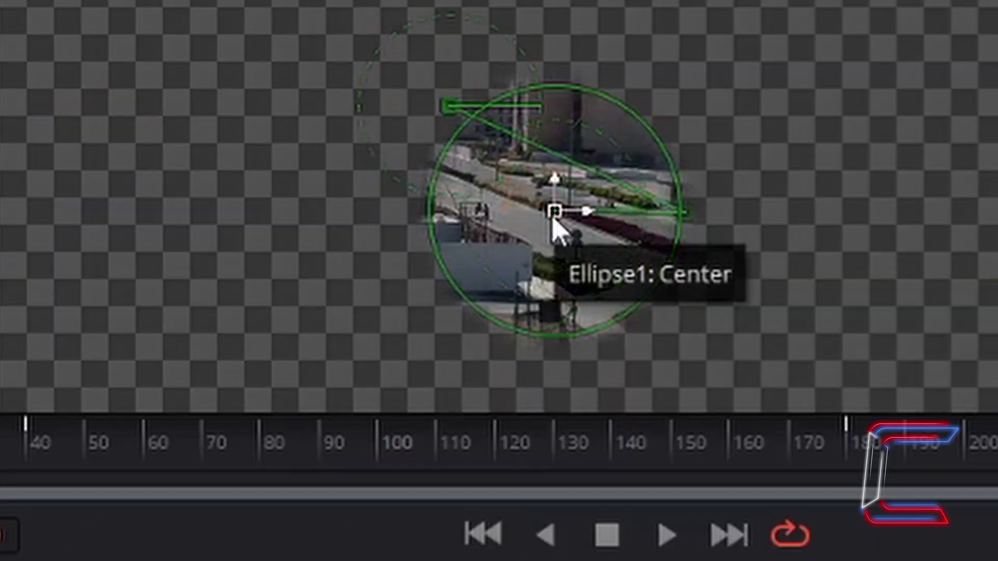
left_click_drag(552, 219, 477, 217)
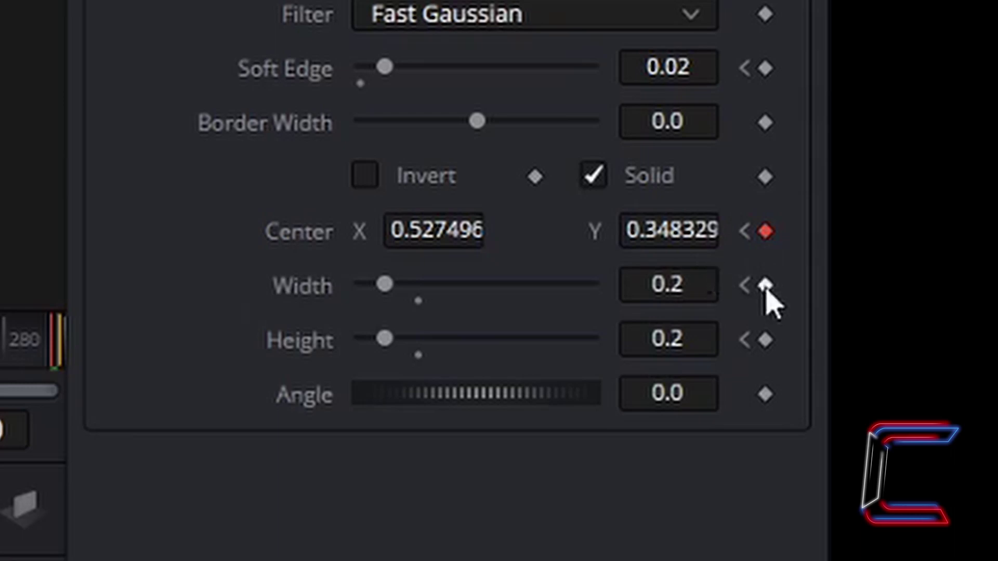
left_click(766, 287)
left_click(767, 342)
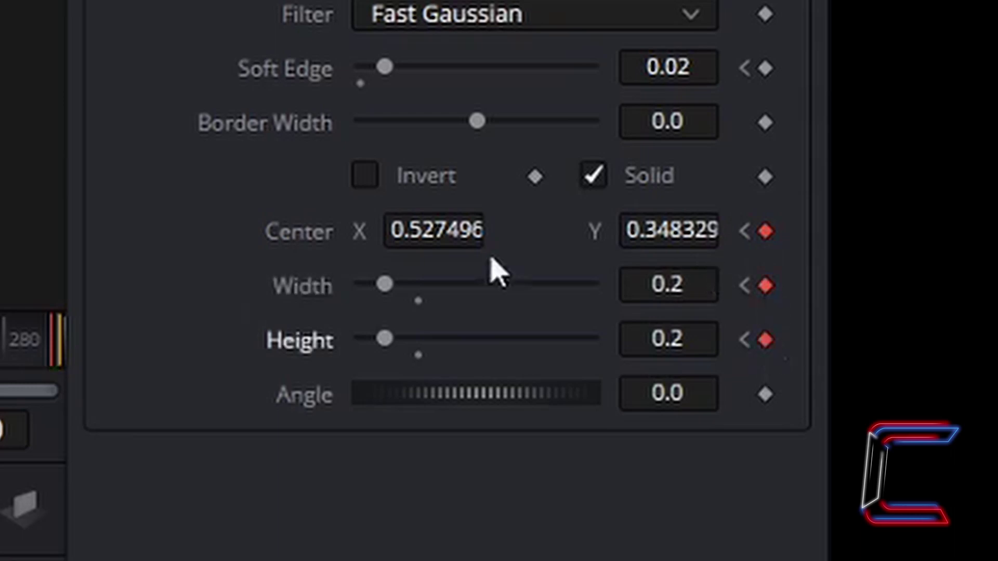
left_click_drag(385, 284, 346, 285)
left_click_drag(384, 339, 316, 330)
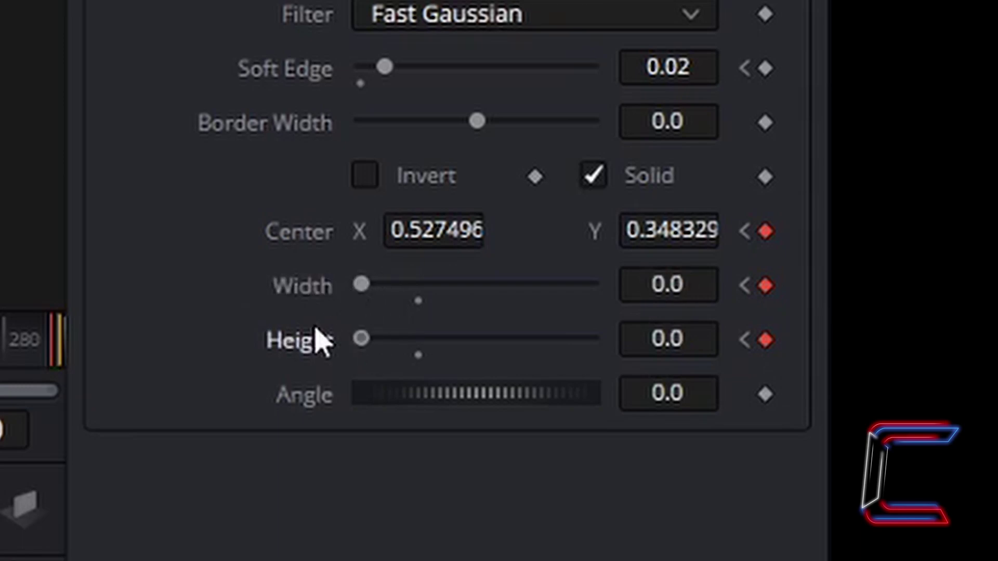